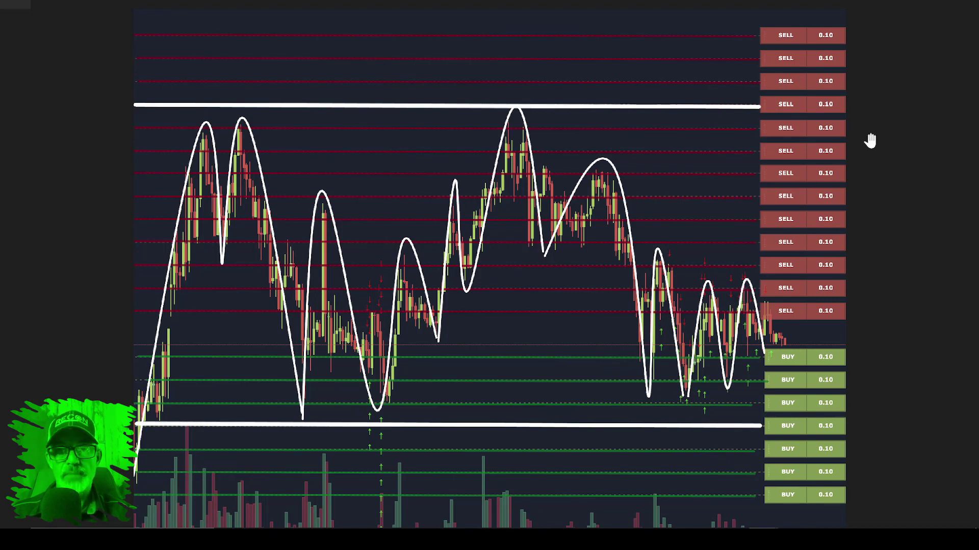
Show Bitget's Assets overview and glance at CoinMarketCap's derivatives exchange ranking, where Bitget is fifth
left_click(901, 2)
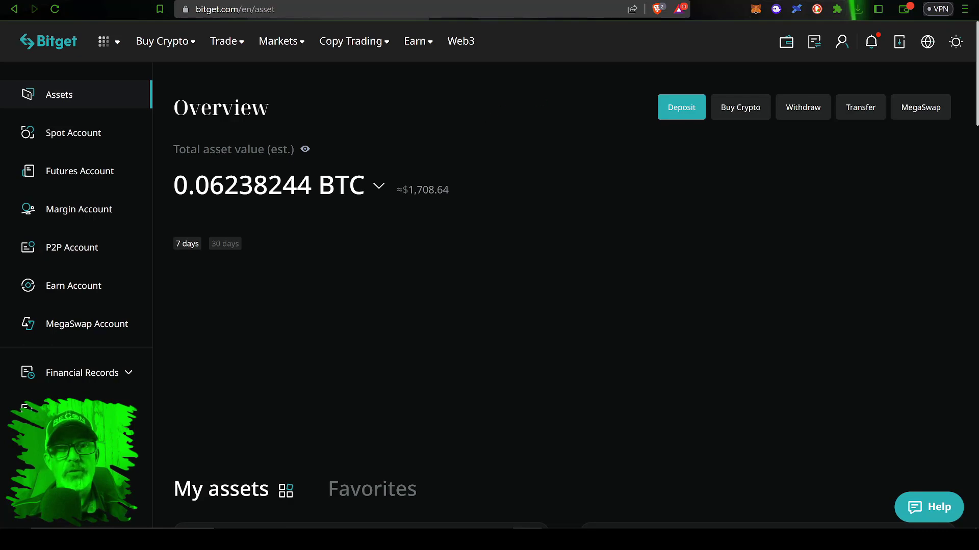
left_click(683, 4)
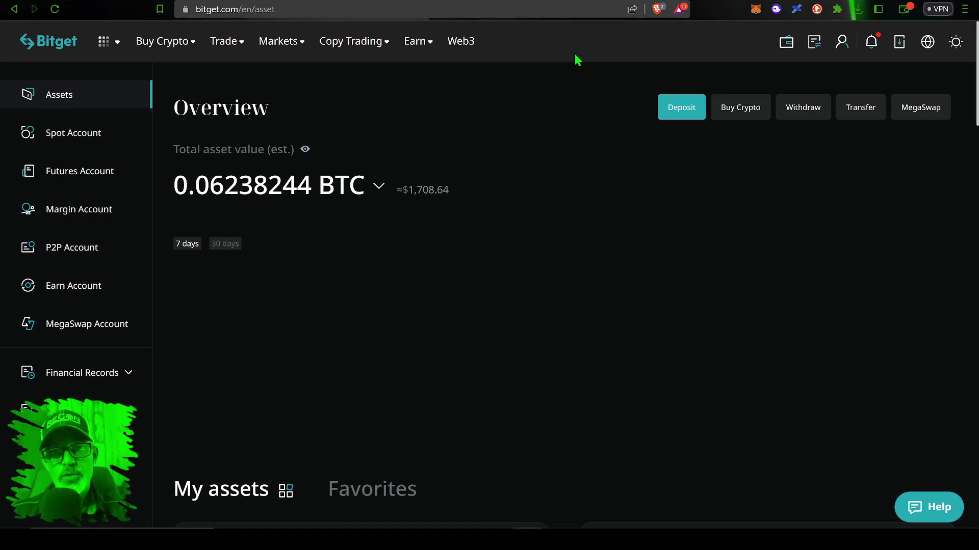
Compare Spot and Futures account balances, confirming 973.34 USDT available in USDT-M futures
left_click(100, 178)
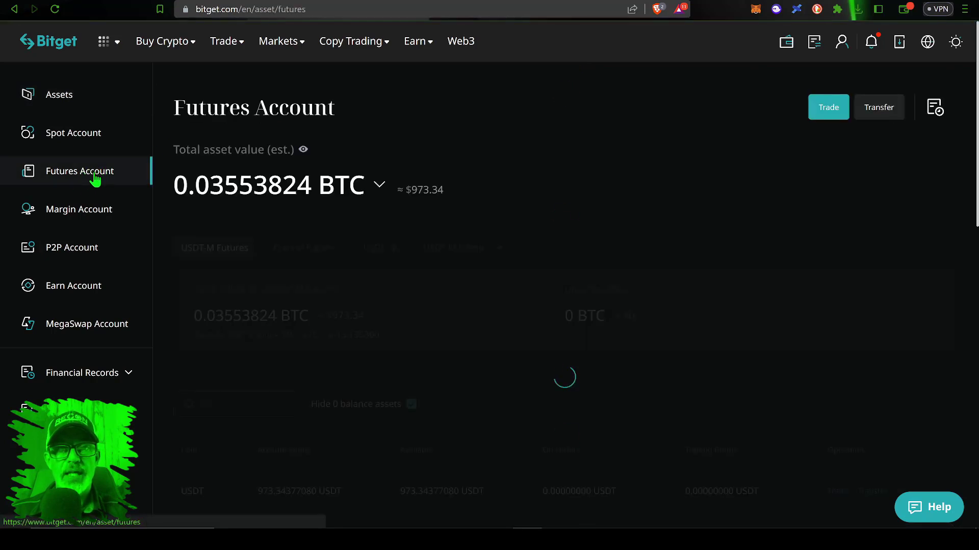
left_click(93, 137)
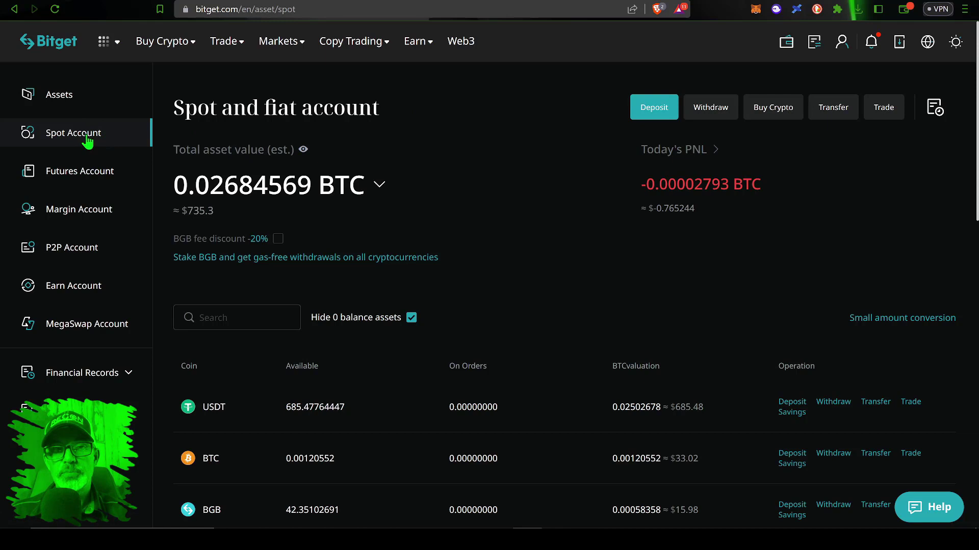
left_click(111, 175)
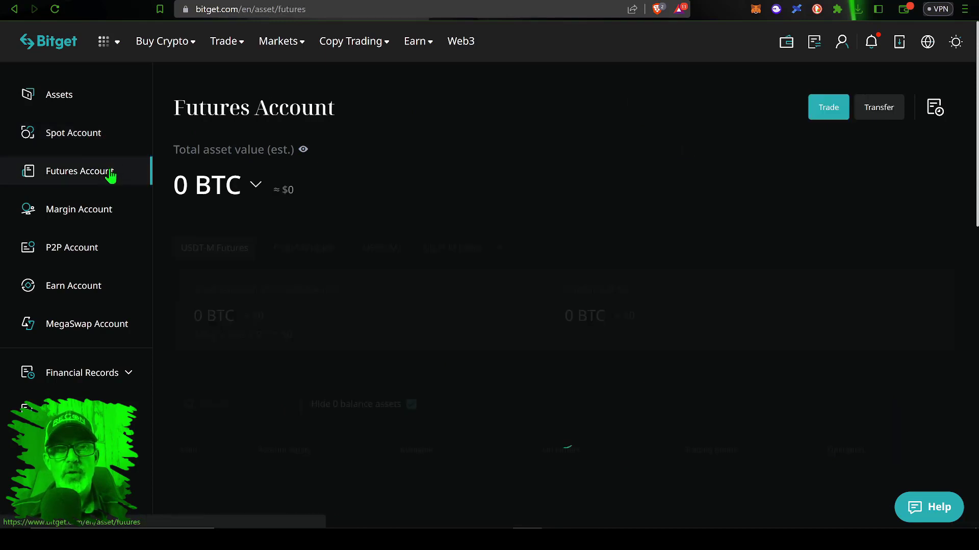
left_click(879, 108)
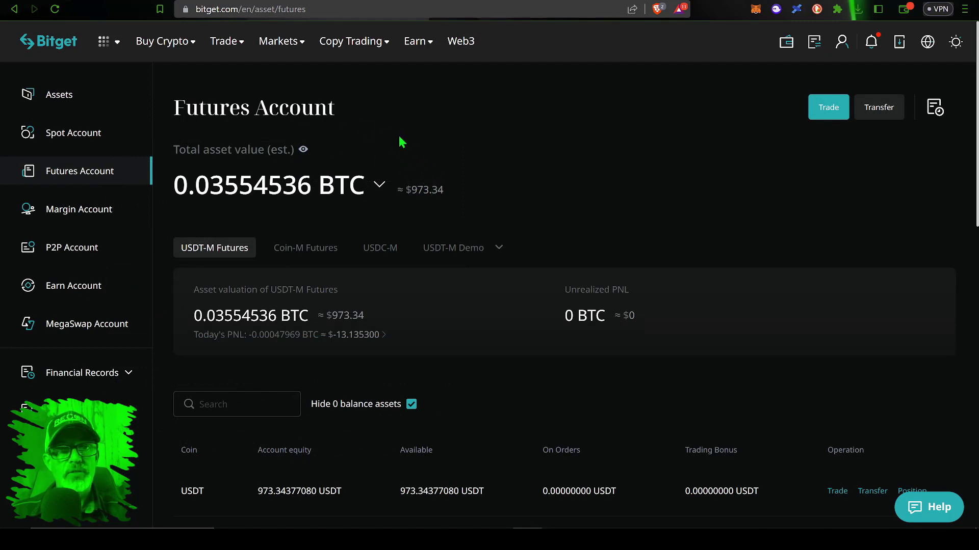
Go to Strategy trading's Futures grid page for BTCUSDT and start a coin search
mouse_move(226, 48)
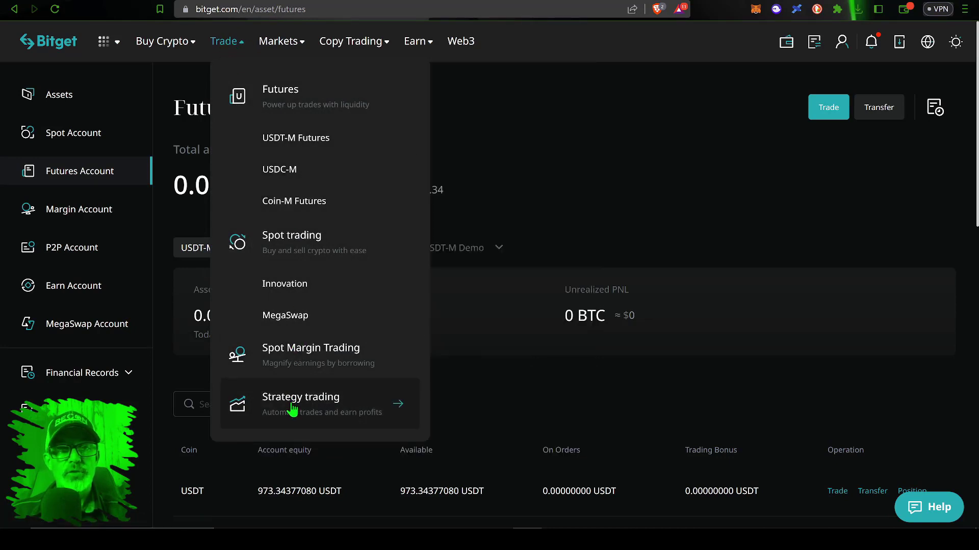
left_click(309, 406)
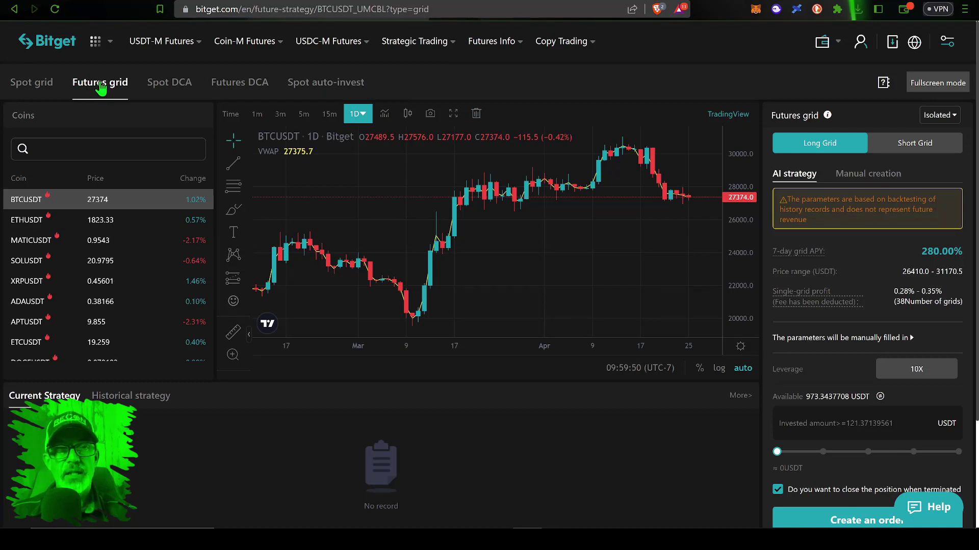
left_click(74, 152)
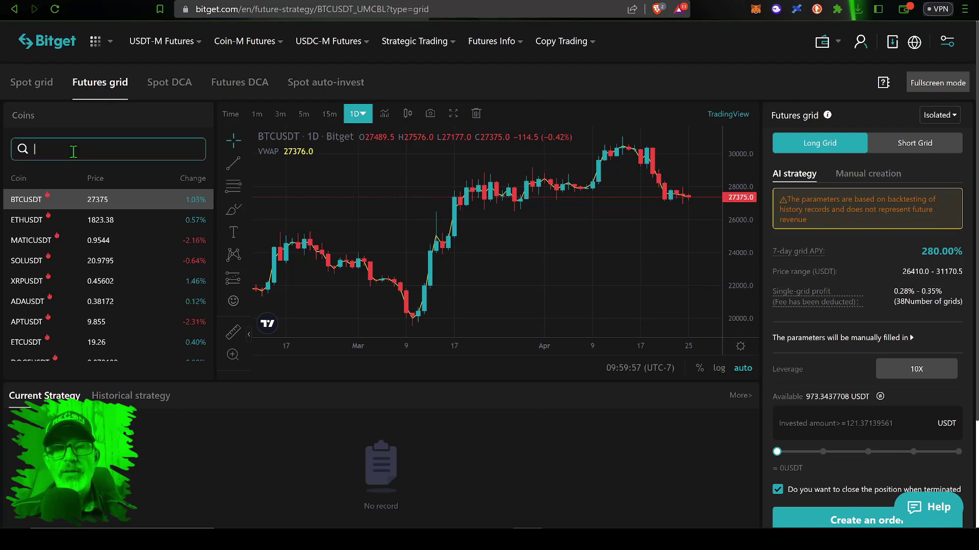
Pick ETHUSDT from the coin list and keep Cross as the confirmed margin mode
left_click(28, 221)
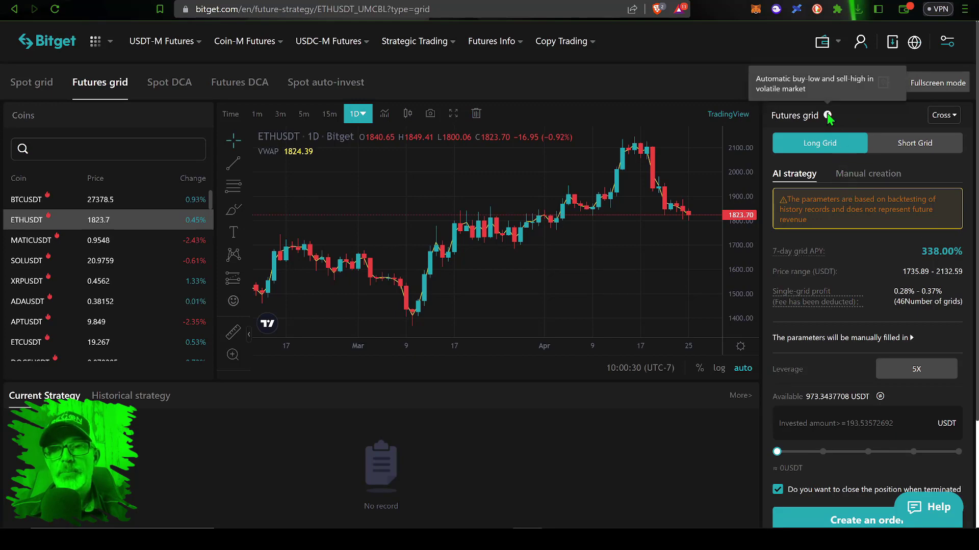
left_click(943, 116)
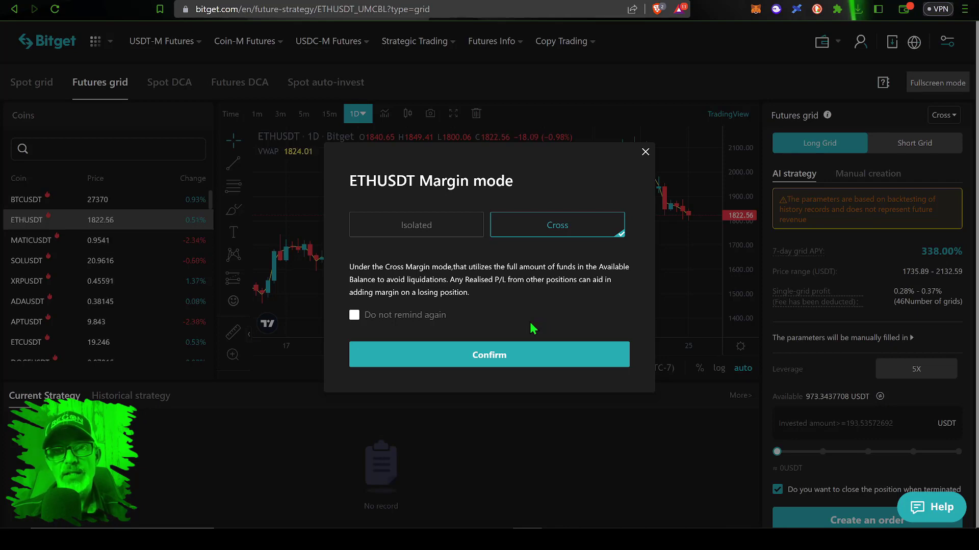
left_click(501, 361)
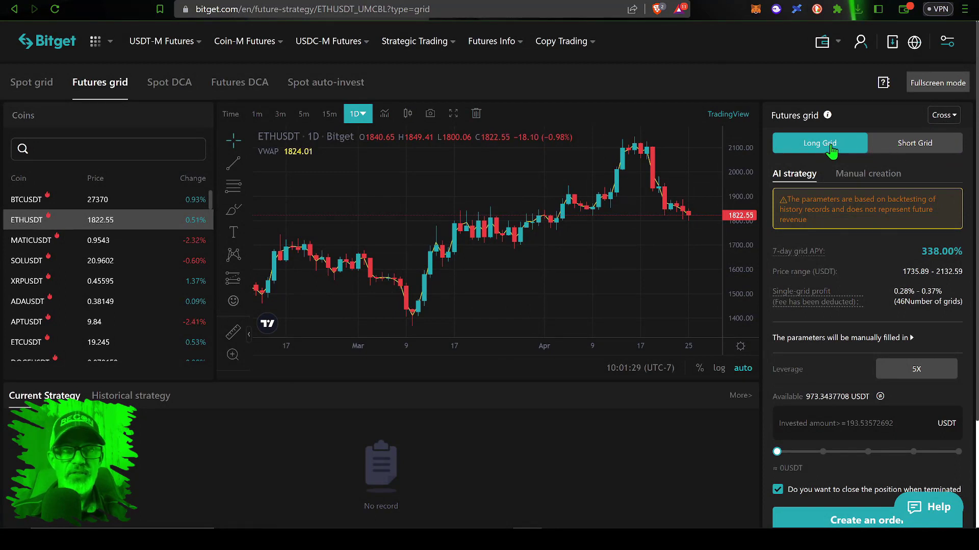
Choose Short Grid and switch to Manual creation mode at 5X leverage
left_click(903, 149)
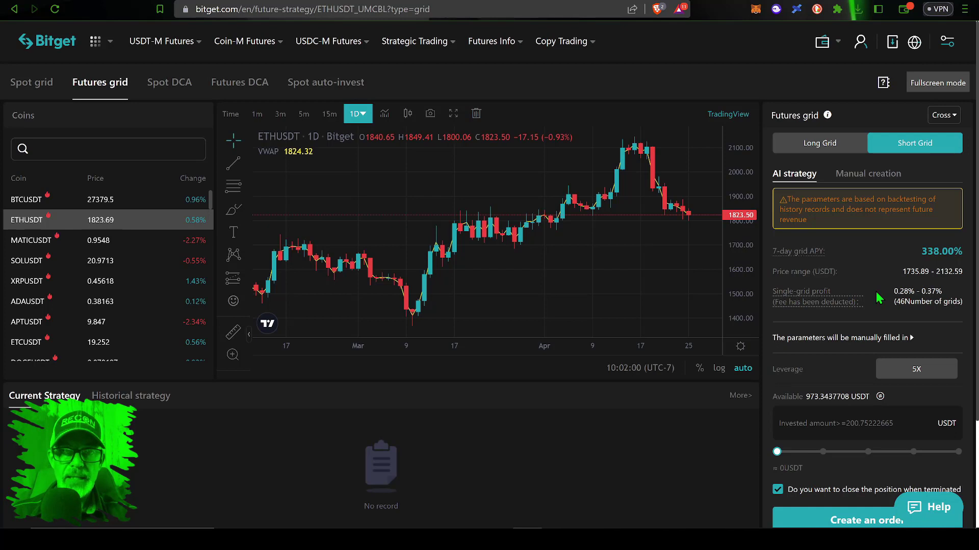
left_click(866, 179)
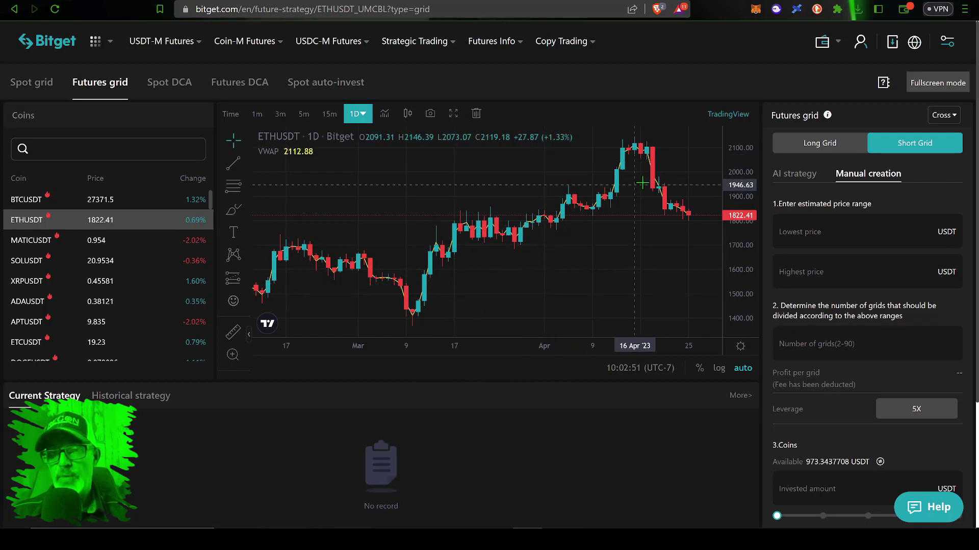
Enter a lowest price of 1400 and a highest price of 2100 USDT
left_click(813, 236)
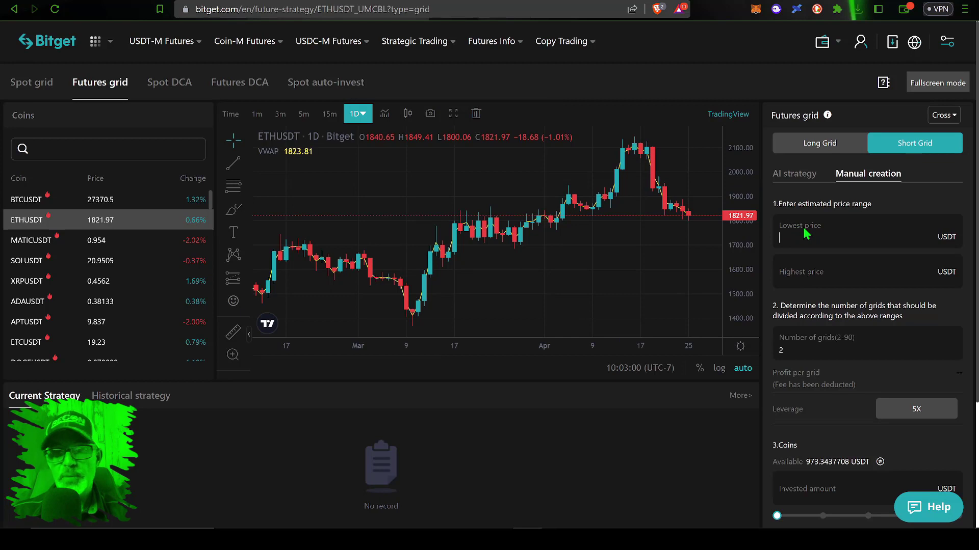
type("1400")
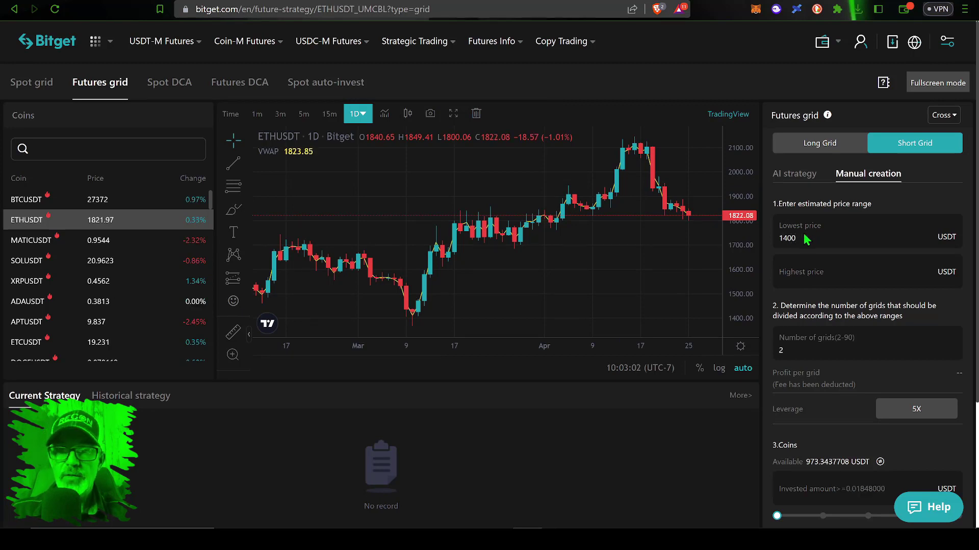
left_click(826, 278)
type("2")
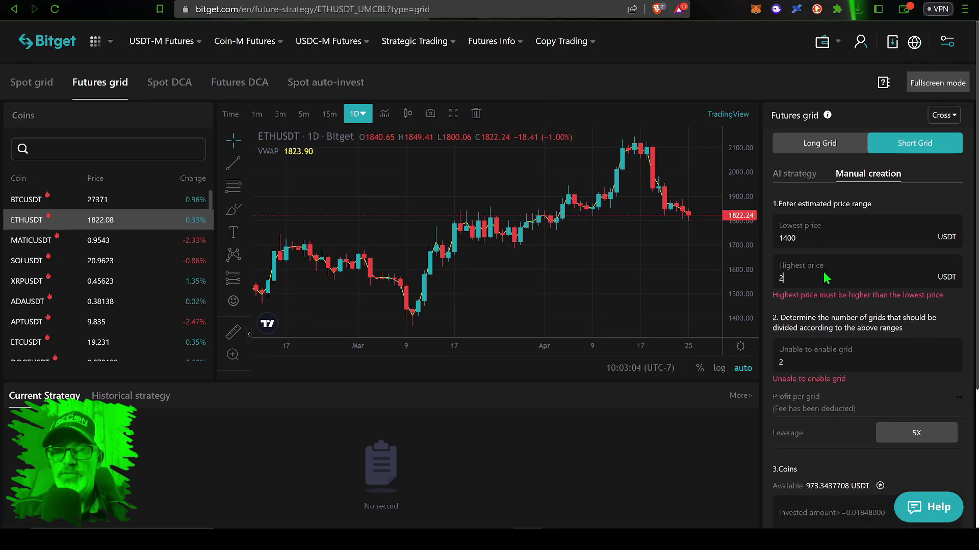
type("100")
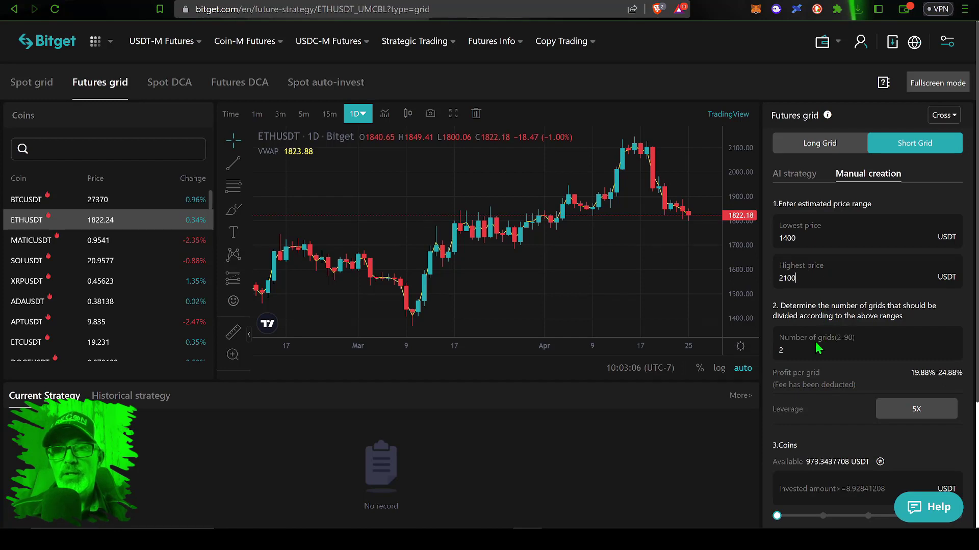
left_click(818, 348)
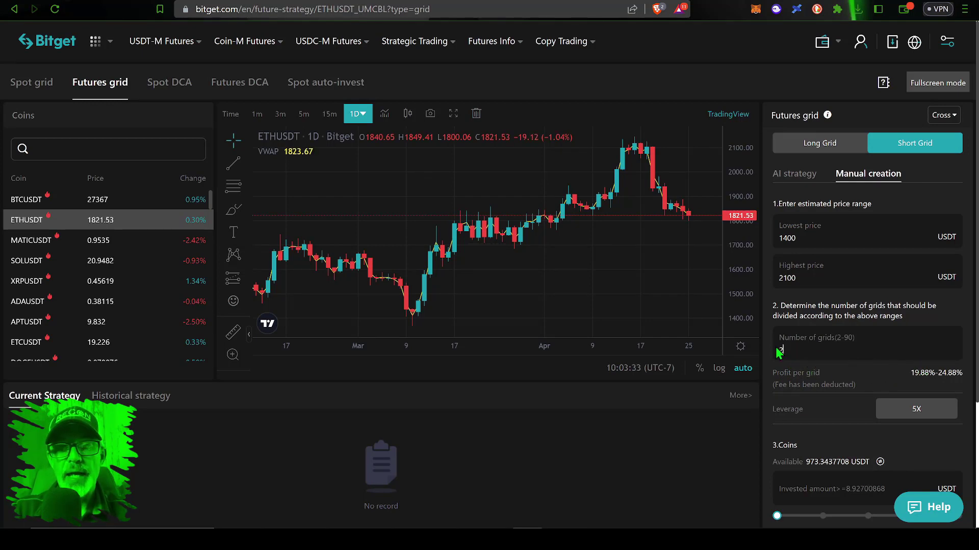
Replace the number of grids with 49
key("BackSpace")
type("49")
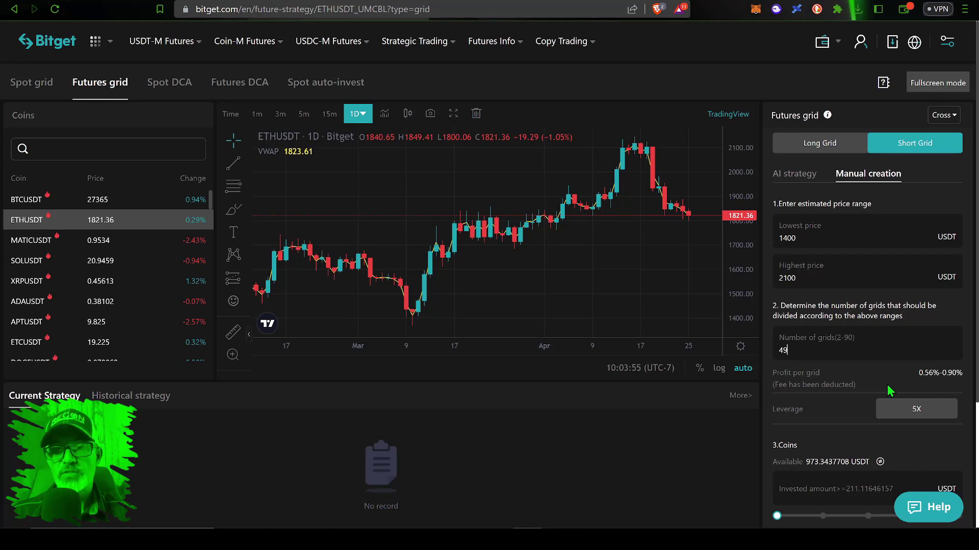
Try 21X leverage, then after the 7X maximum warning set leverage back to 5X
left_click(885, 409)
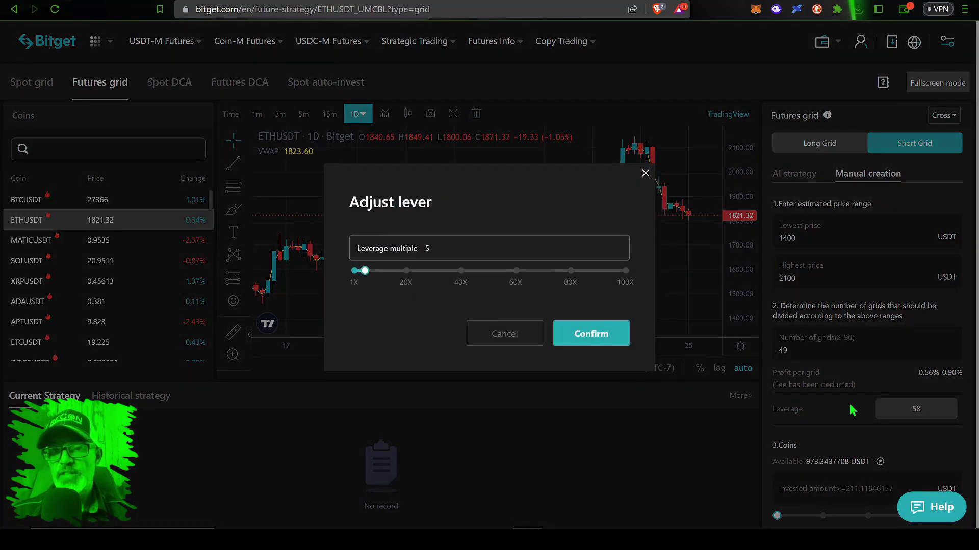
left_click(410, 272)
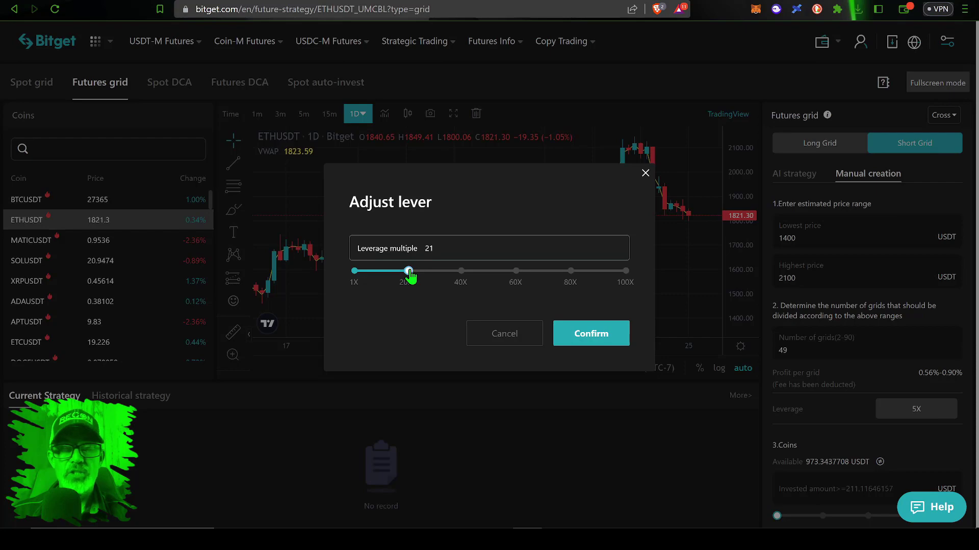
left_click(586, 334)
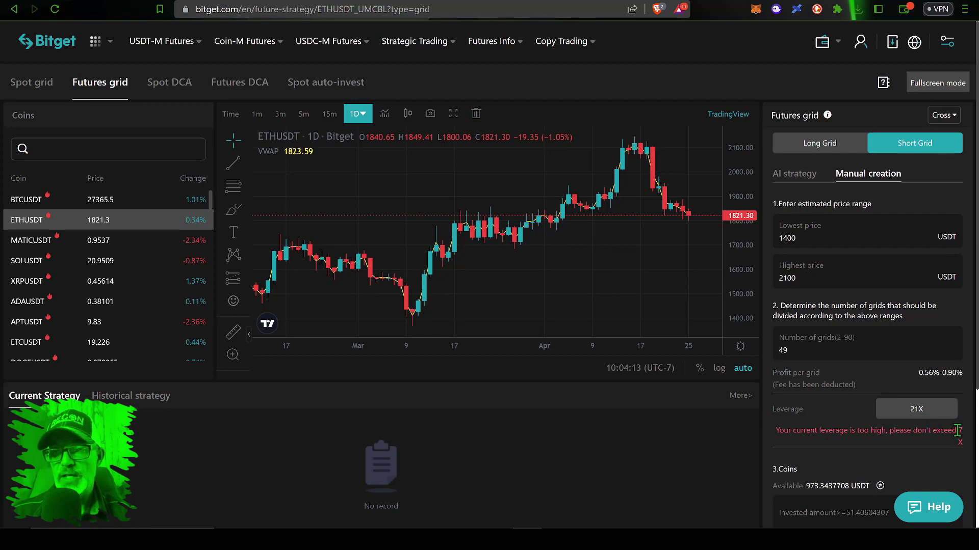
left_click(923, 414)
left_click_drag(410, 275, 368, 272)
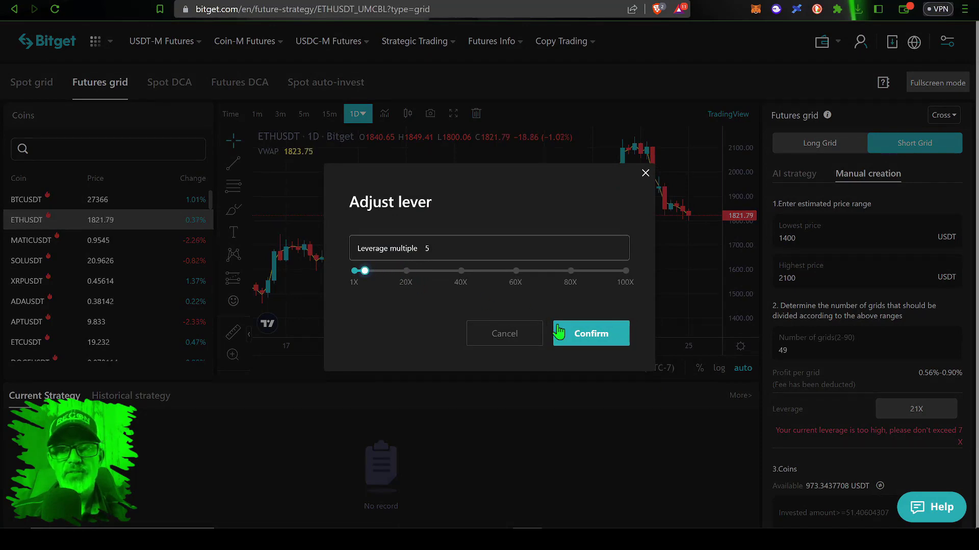
left_click(589, 337)
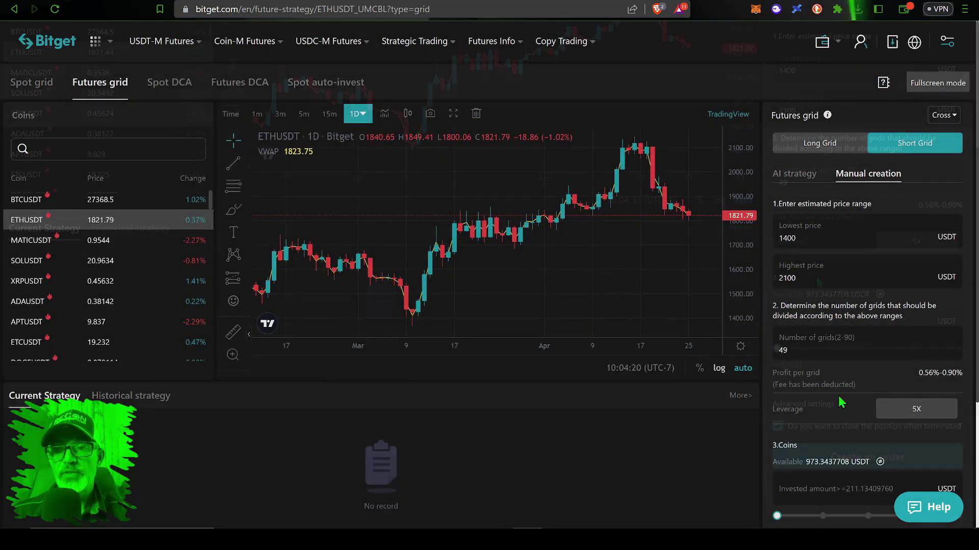
Enter 250 USDT as the invested amount, above the 211.13 USDT minimum
scroll(816, 357, "down", 3)
left_click_drag(797, 278, 774, 282)
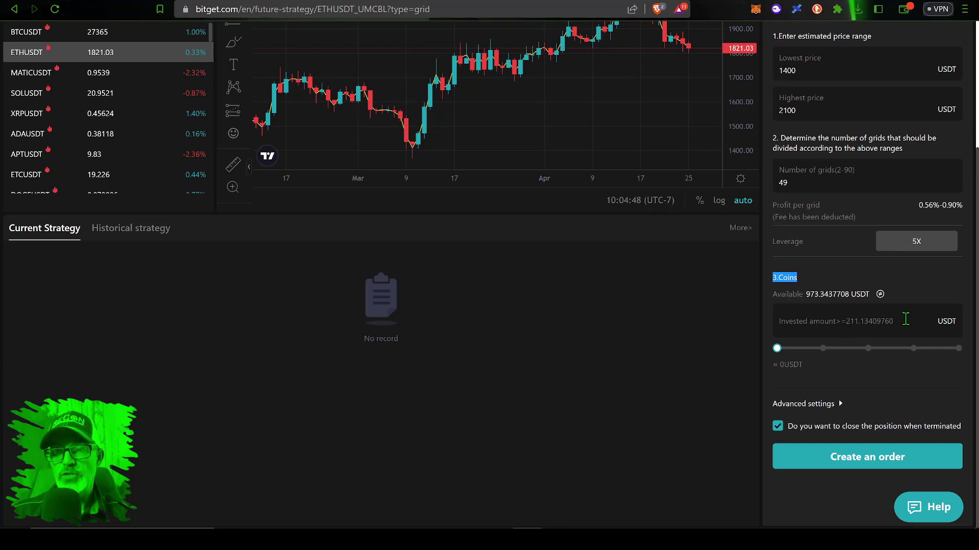
left_click(876, 319)
type("2")
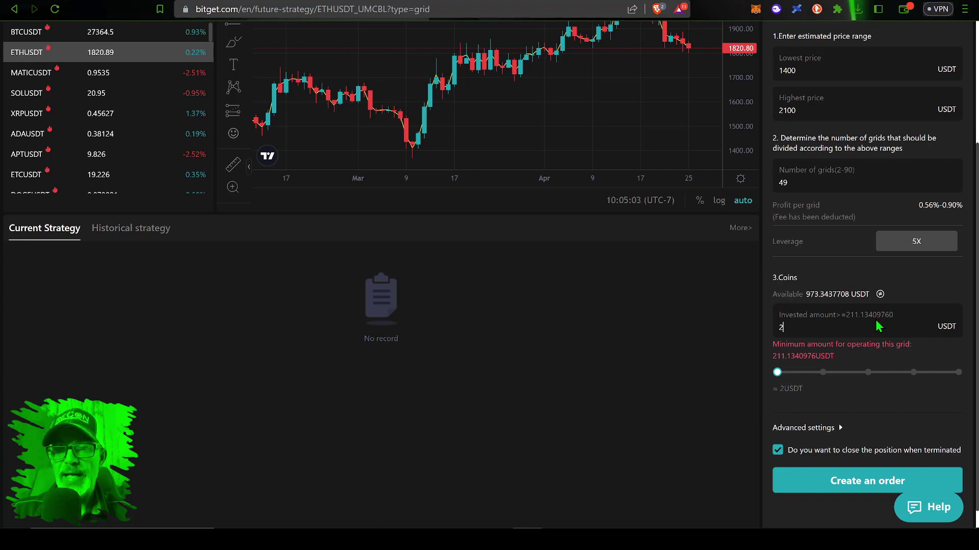
type("5")
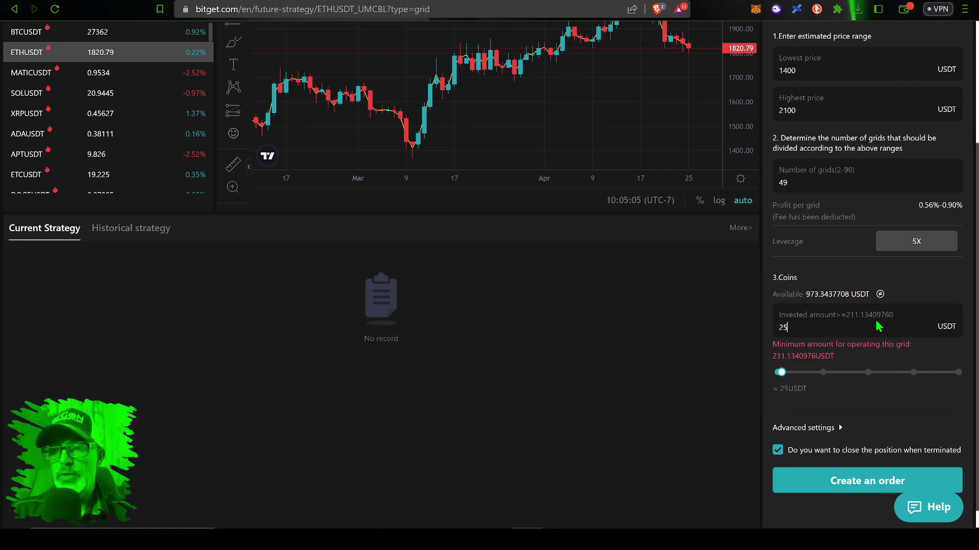
type("0")
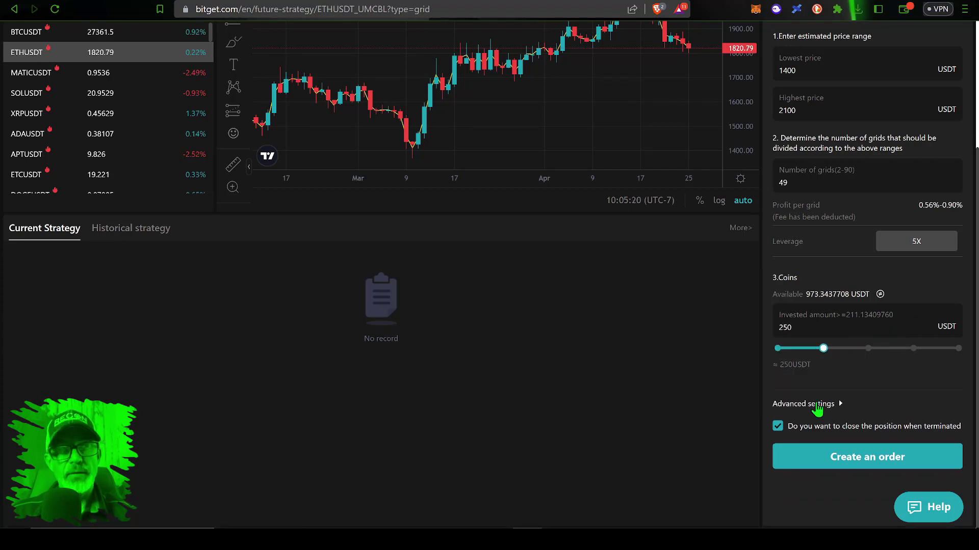
Expand Advanced settings and check the Trigger, Take-profit and Stop-loss price fields, leaving them empty
left_click(816, 405)
scroll(816, 403, "down", 4)
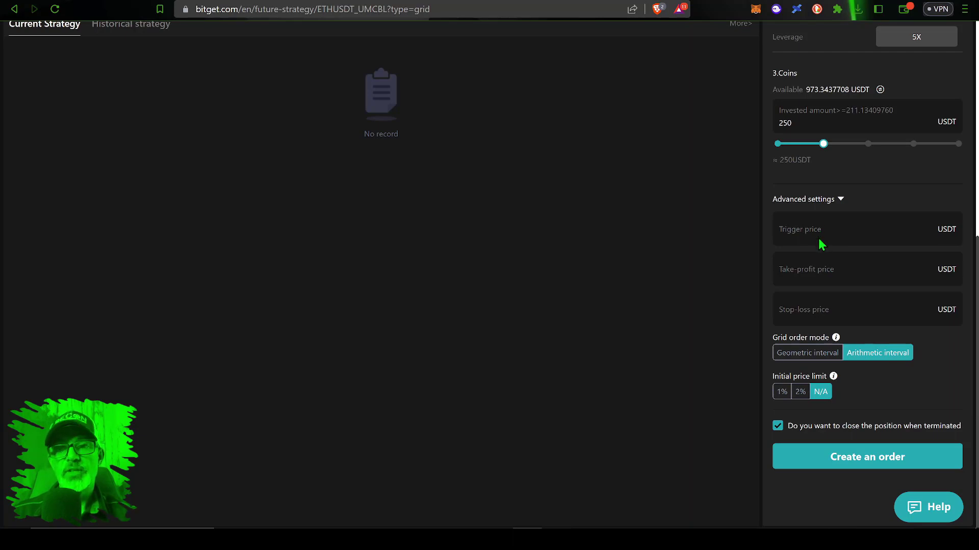
left_click(808, 231)
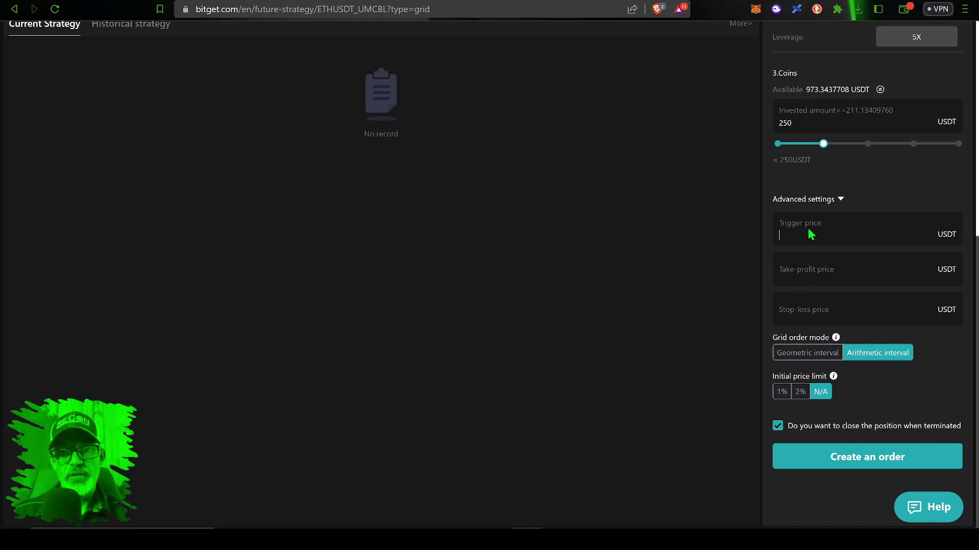
left_click(815, 270)
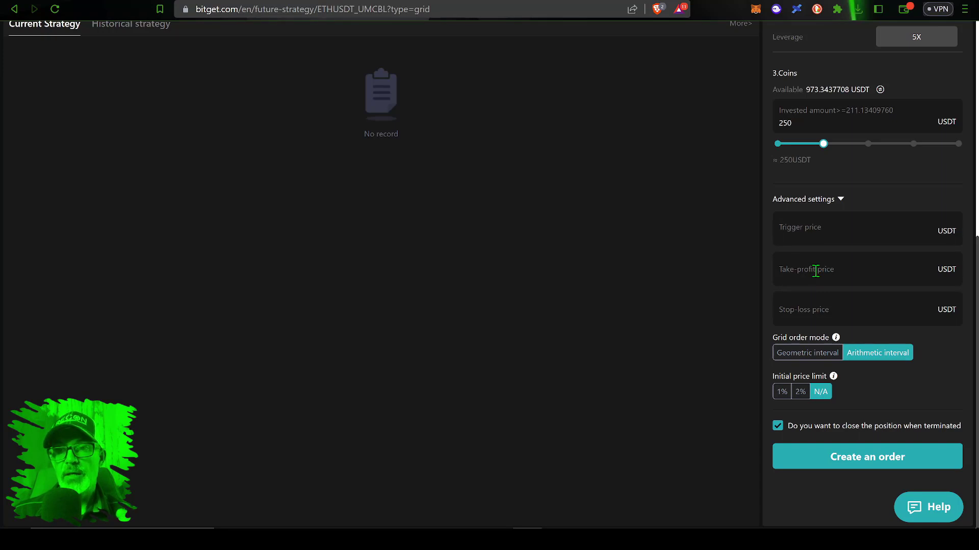
left_click(816, 312)
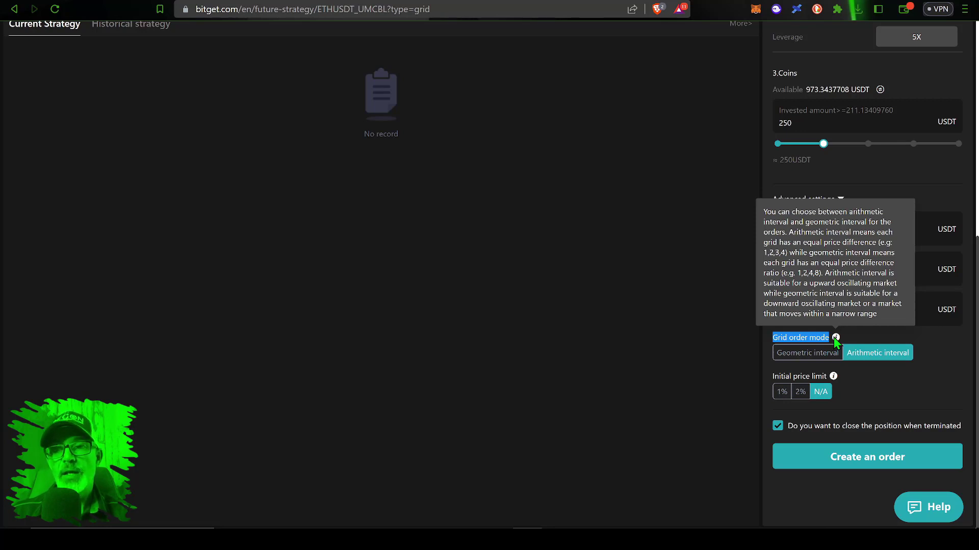
Use Geometric interval grid spacing and leave close-position-on-termination ticked
left_click(815, 356)
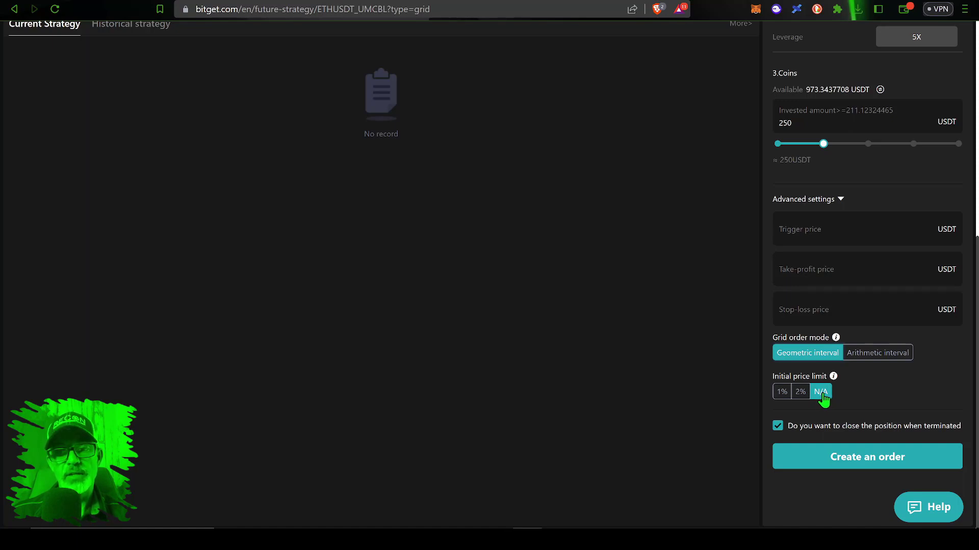
left_click(778, 427)
left_click(778, 428)
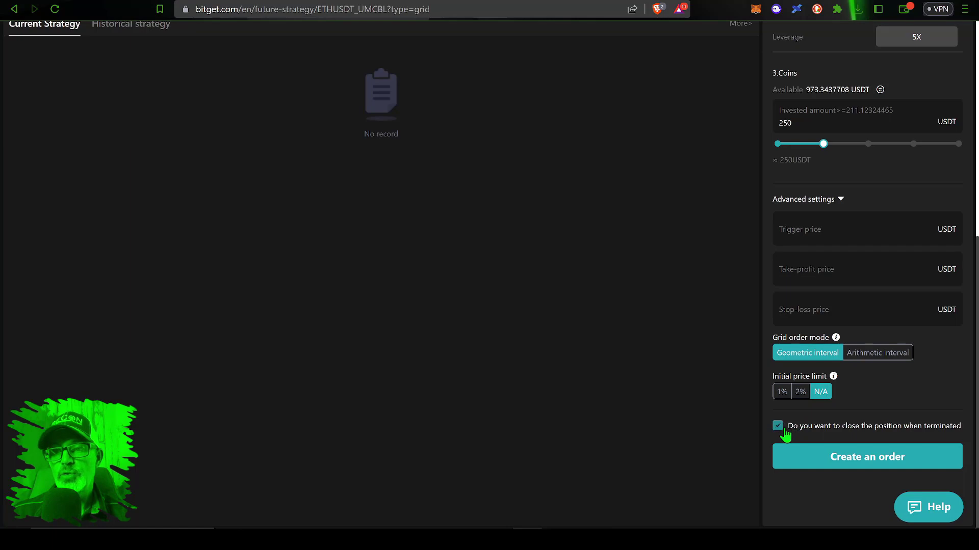
Create the order to review parameters: 49 grids, 0.7% profit per grid, 0.31 ETH opening position
left_click(860, 466)
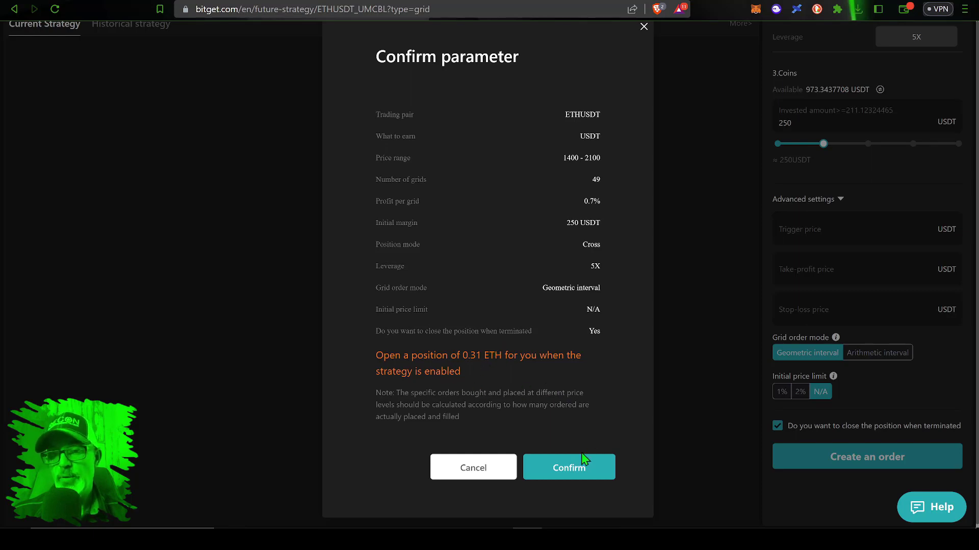
left_click(570, 469)
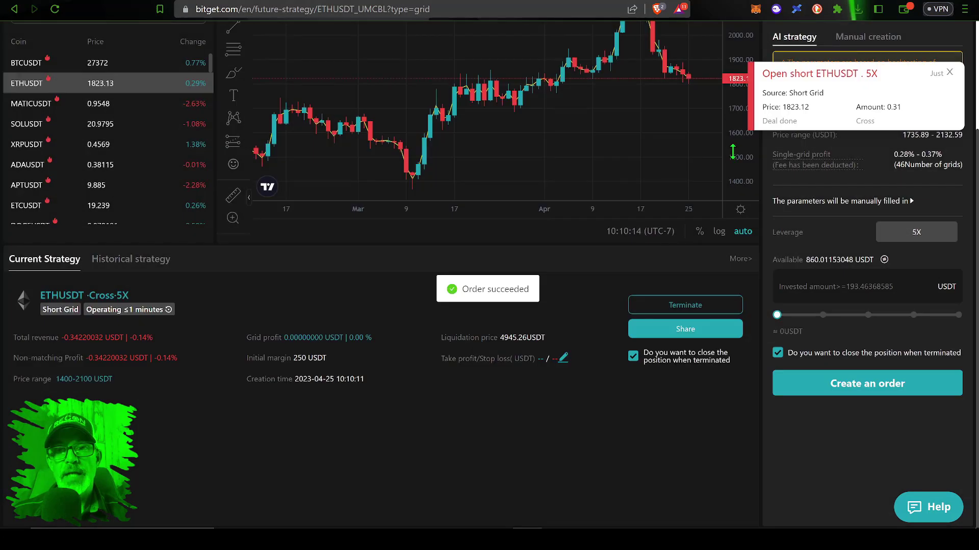